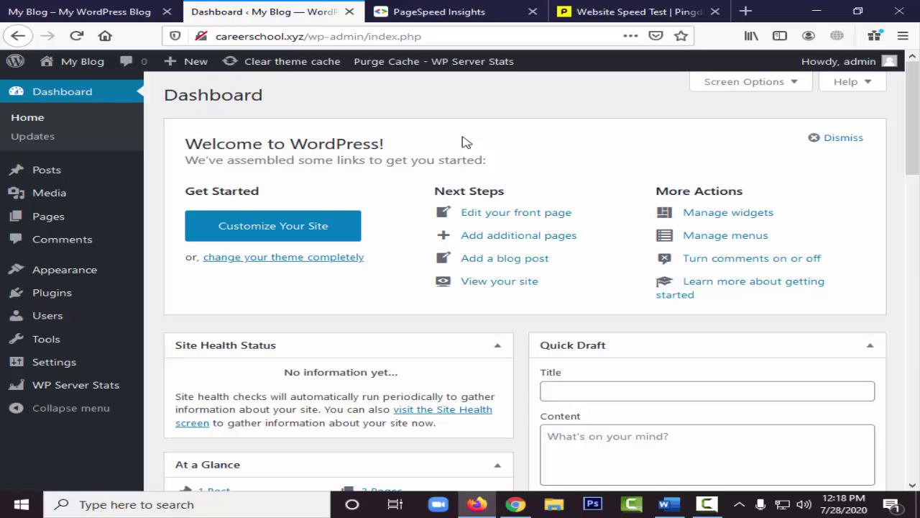
- Review the blog's current front page and the themes installed on the WordPress site
click(101, 10)
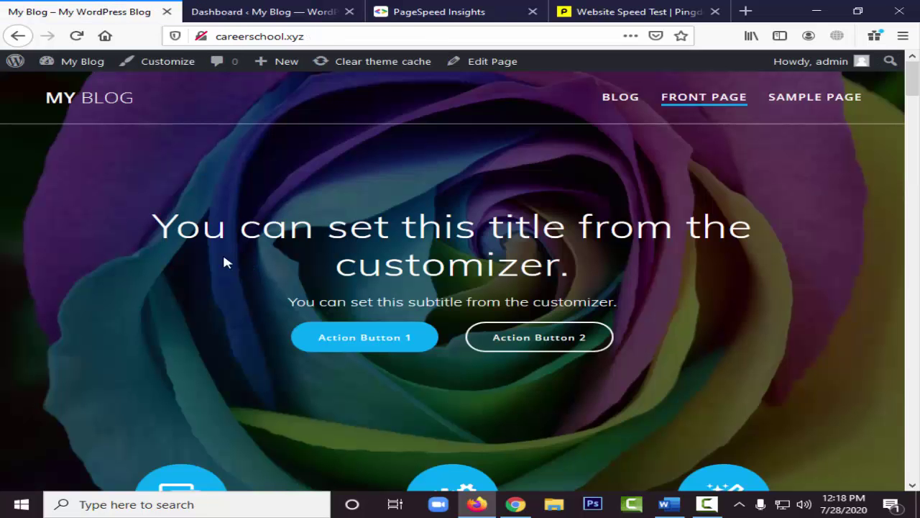
scroll(199, 252, down, 2)
scroll(199, 251, up, 2)
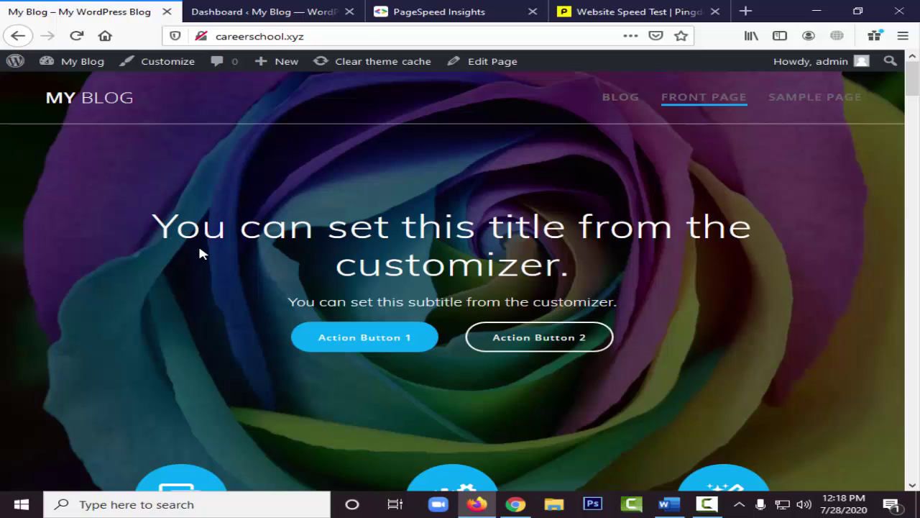
click(201, 12)
mouse_move(67, 269)
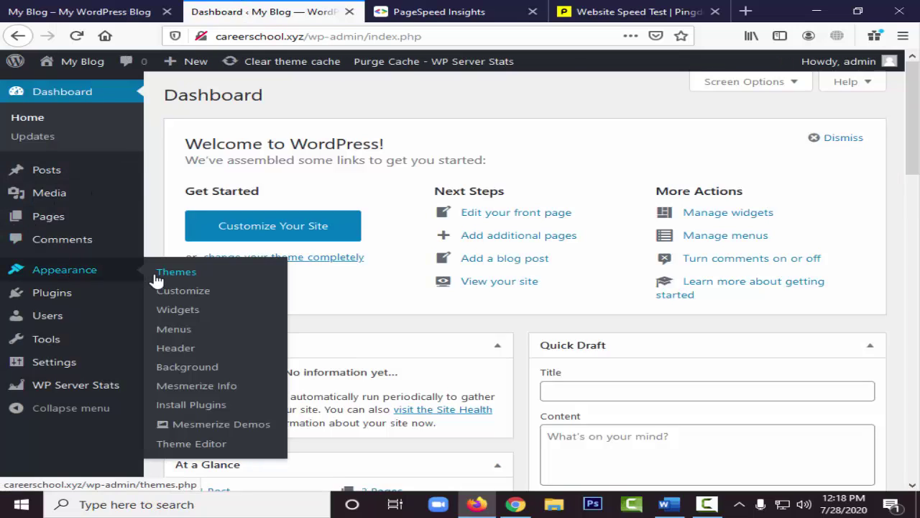
click(180, 276)
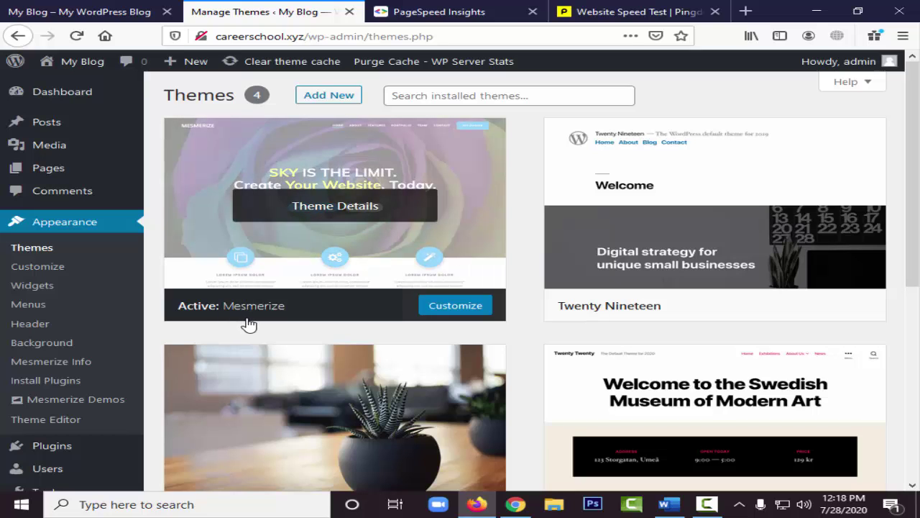
scroll(61, 403, down, 3)
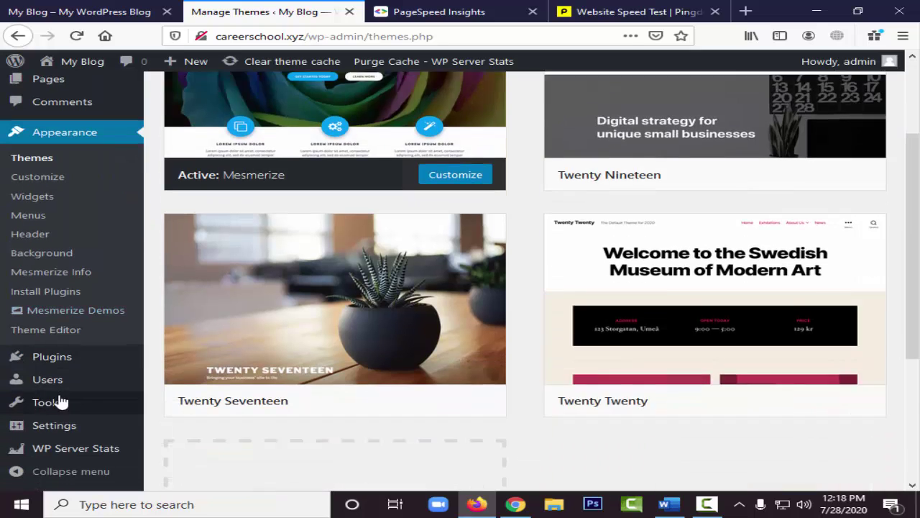
- Review the list of installed plugins and look at the blog's front page again
scroll(61, 403, down, 2)
click(144, 357)
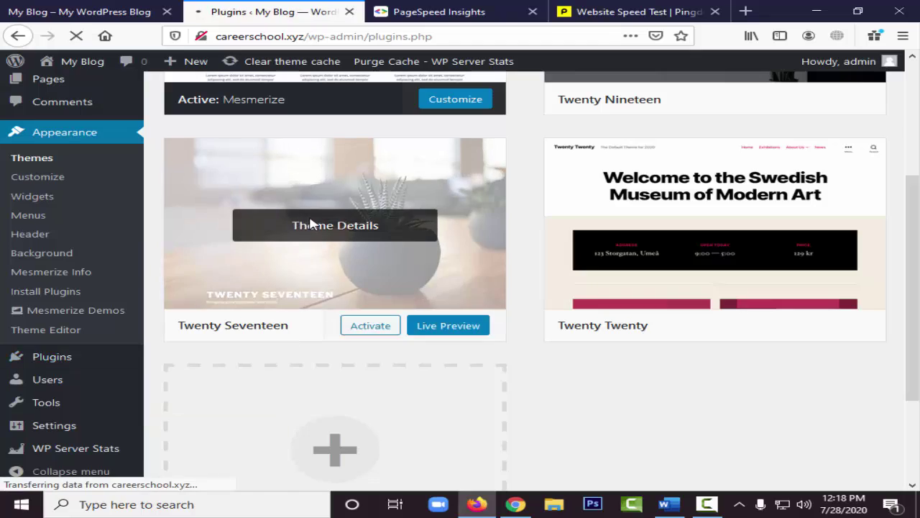
scroll(302, 302, down, 3)
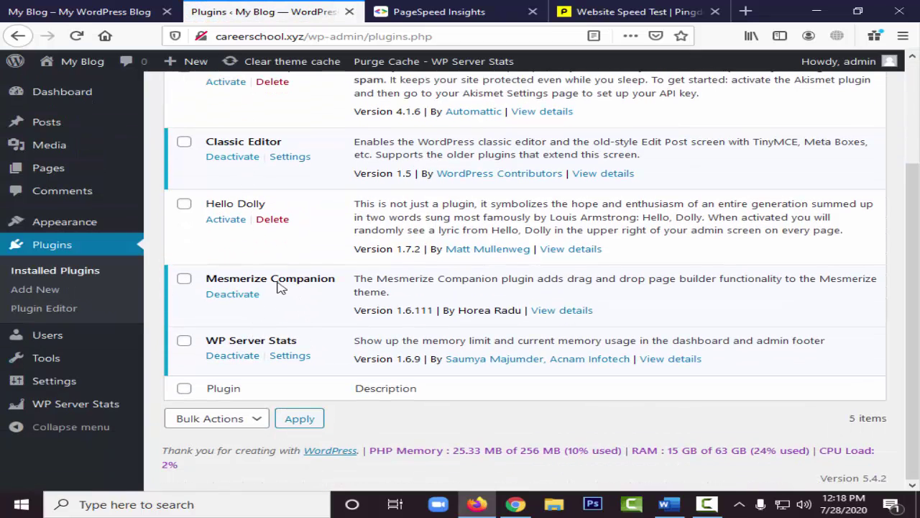
scroll(274, 338, up, 3)
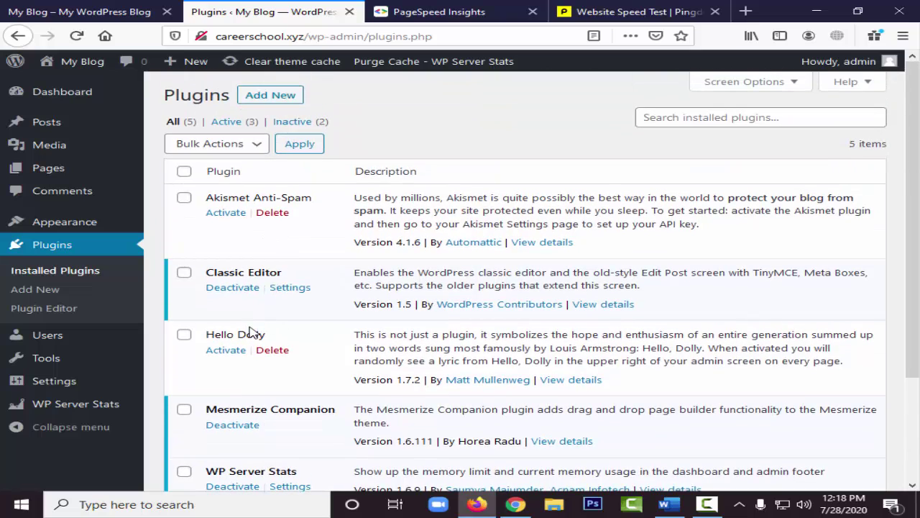
click(108, 12)
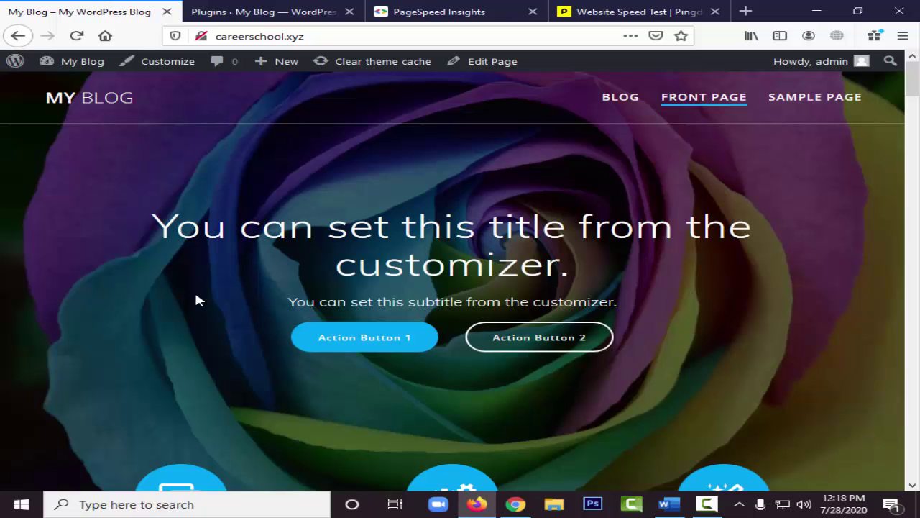
- Search the plugin directory for "wp reset" from the page for adding new plugins
click(248, 10)
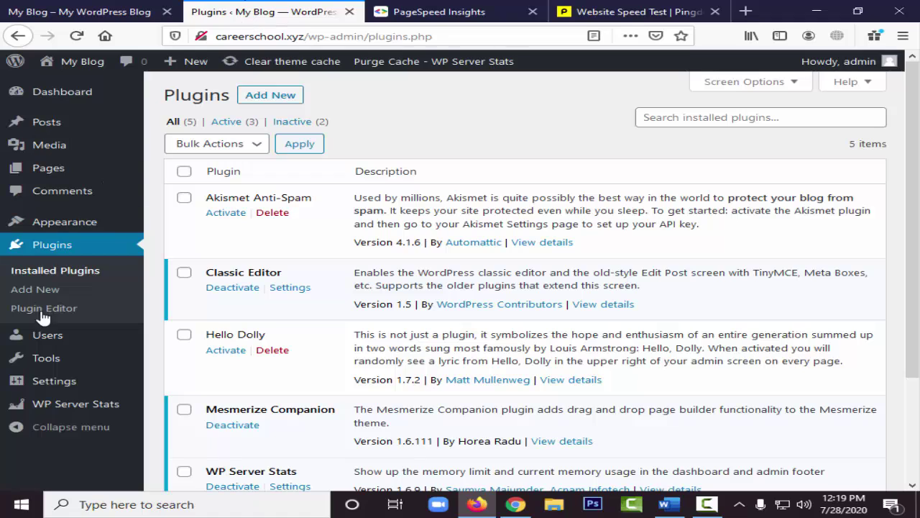
mouse_move(70, 360)
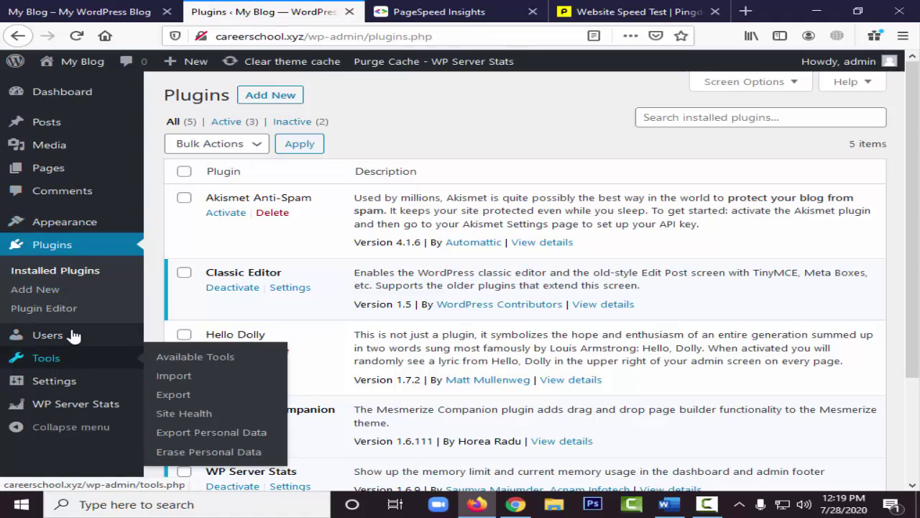
mouse_move(74, 335)
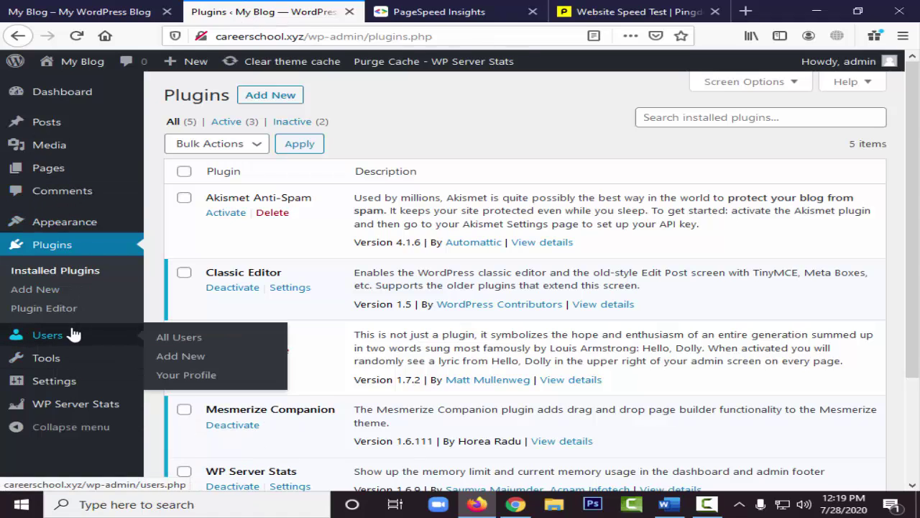
click(47, 289)
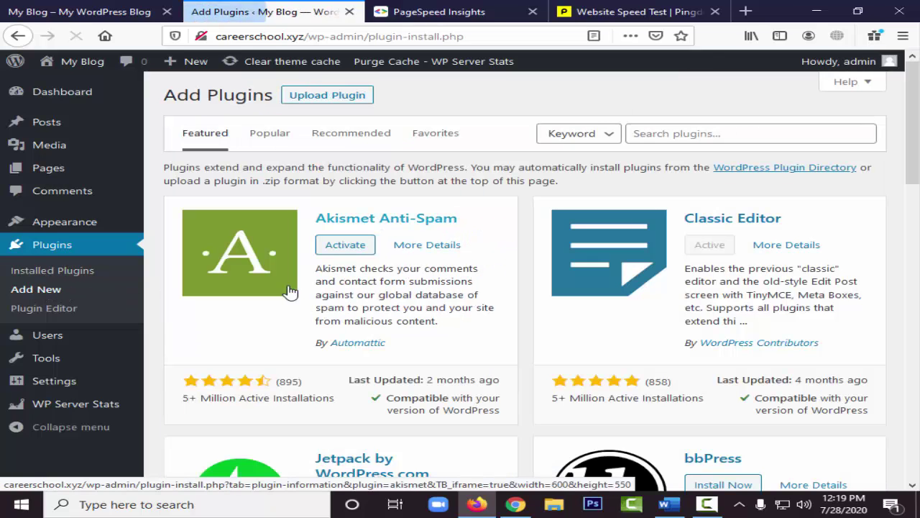
click(670, 136)
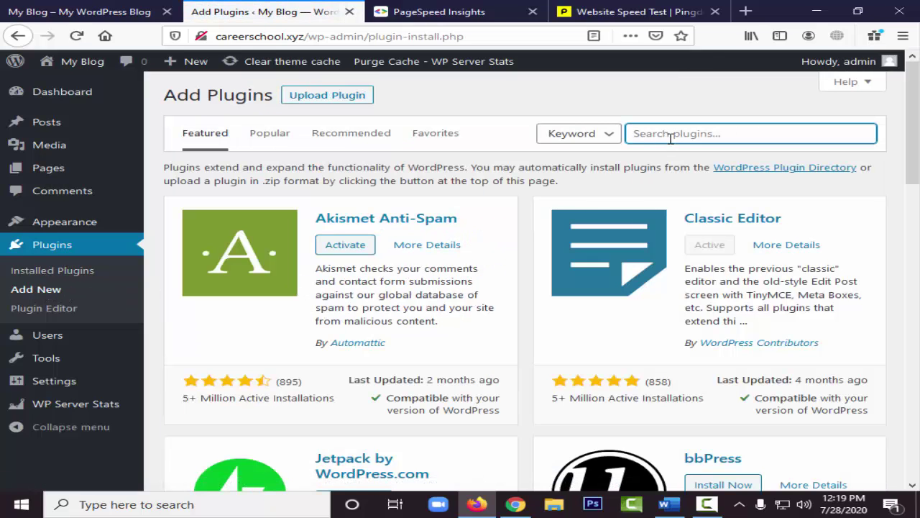
text(wp r)
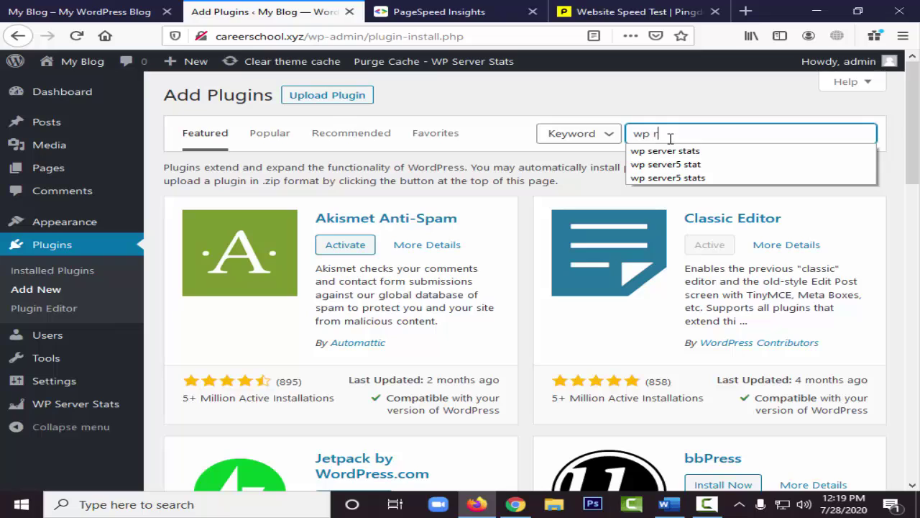
text(eset)
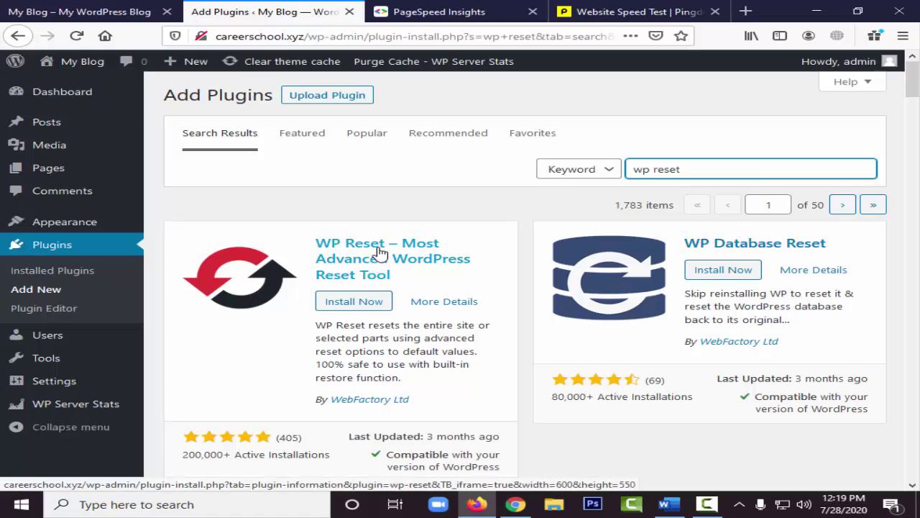
- Install and activate the plugin "WP Reset – Most Advanced WordPress Reset Tool"
click(351, 301)
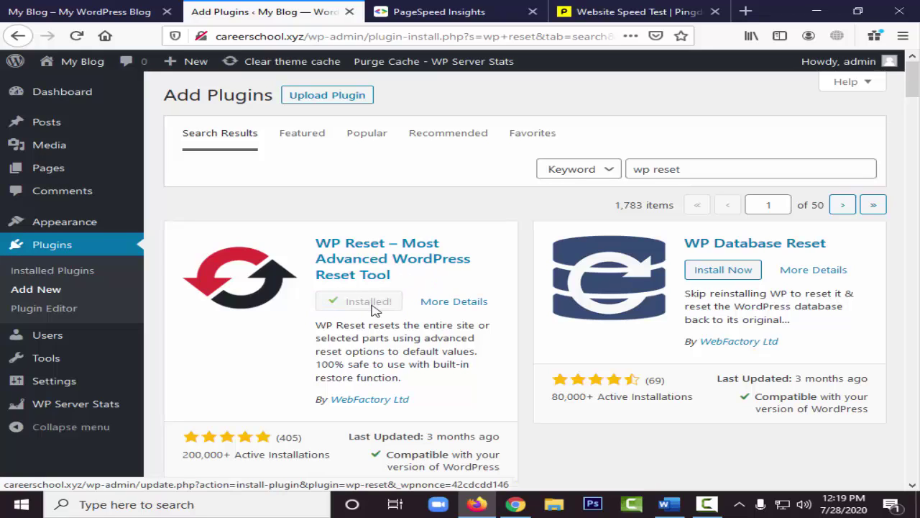
click(367, 308)
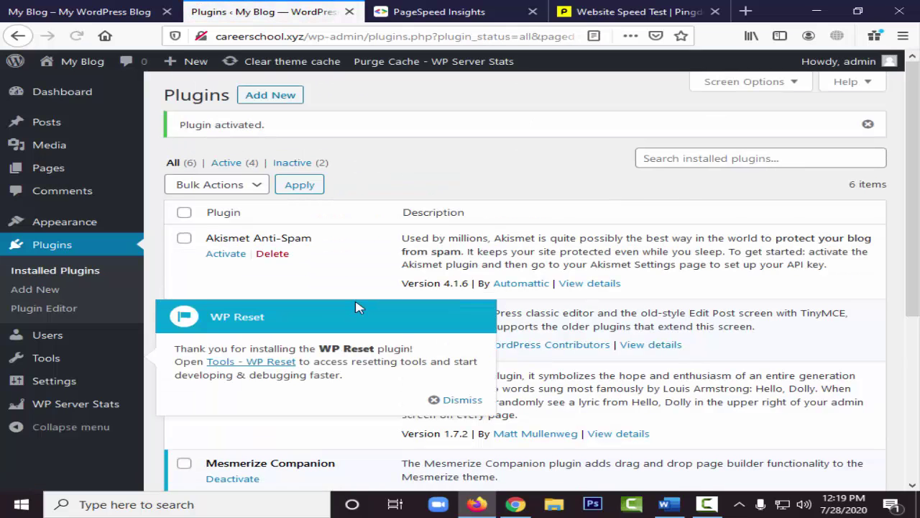
scroll(108, 307, down, 3)
- Dismiss the WP Reset welcome notice and open the plugin's own page among the site tools
mouse_move(70, 357)
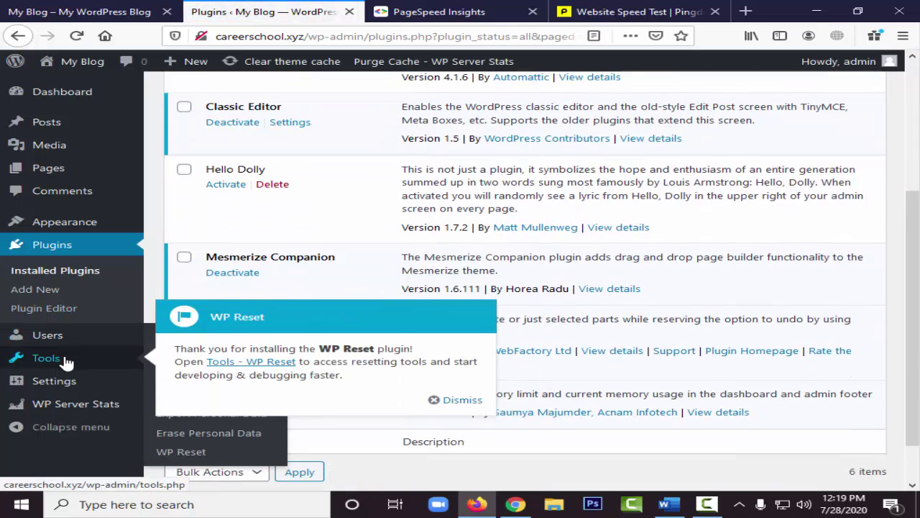
click(464, 402)
mouse_move(53, 365)
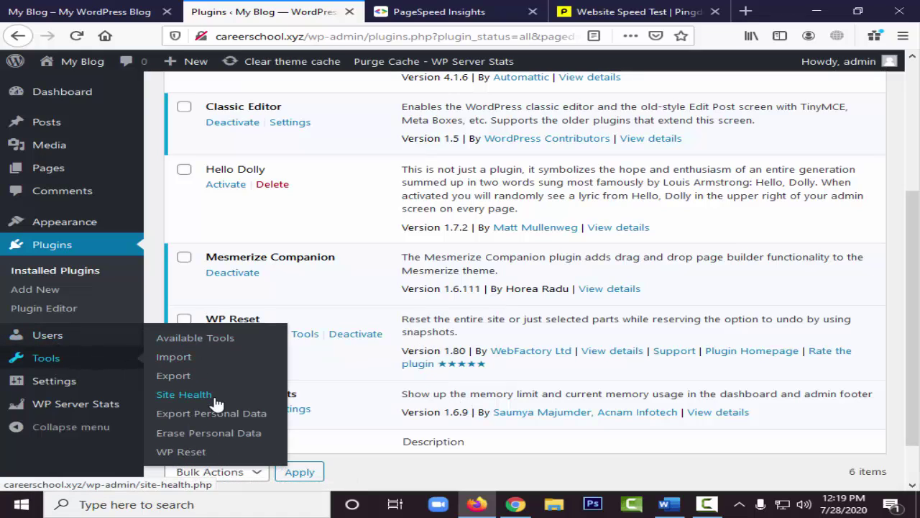
click(204, 453)
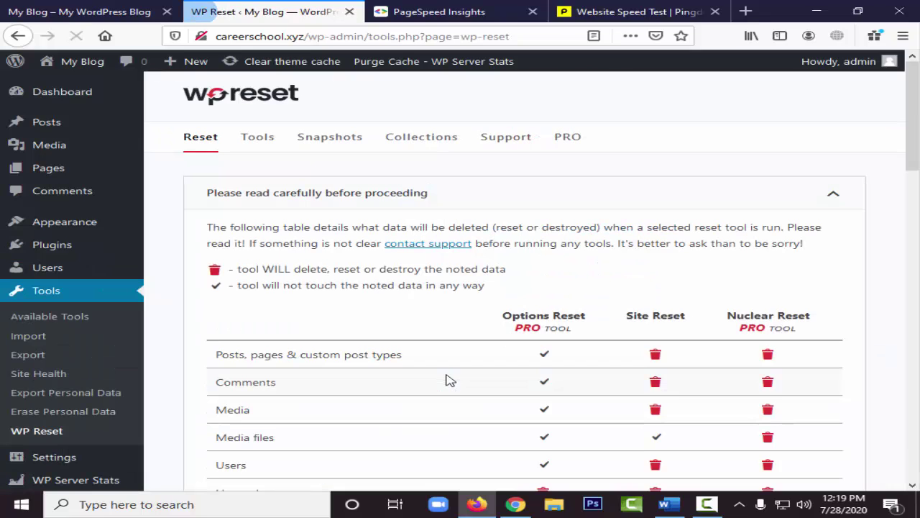
- Examine which data each WP Reset tool deletes and which options Site Reset offers
scroll(351, 258, down, 10)
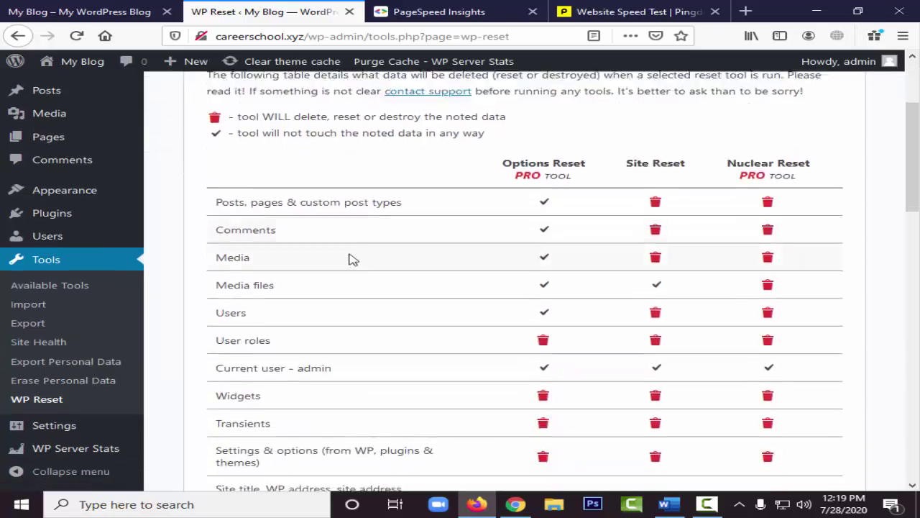
scroll(370, 298, down, 3)
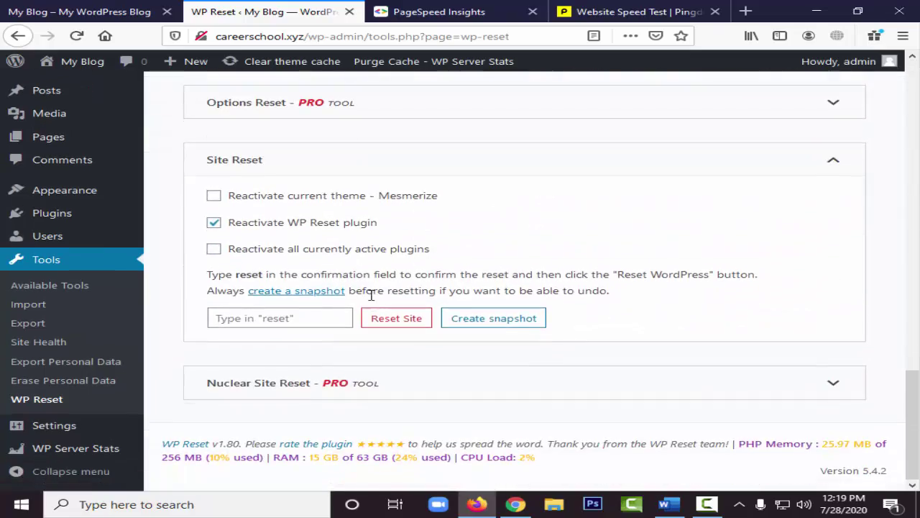
scroll(373, 301, up, 8)
scroll(373, 300, up, 3)
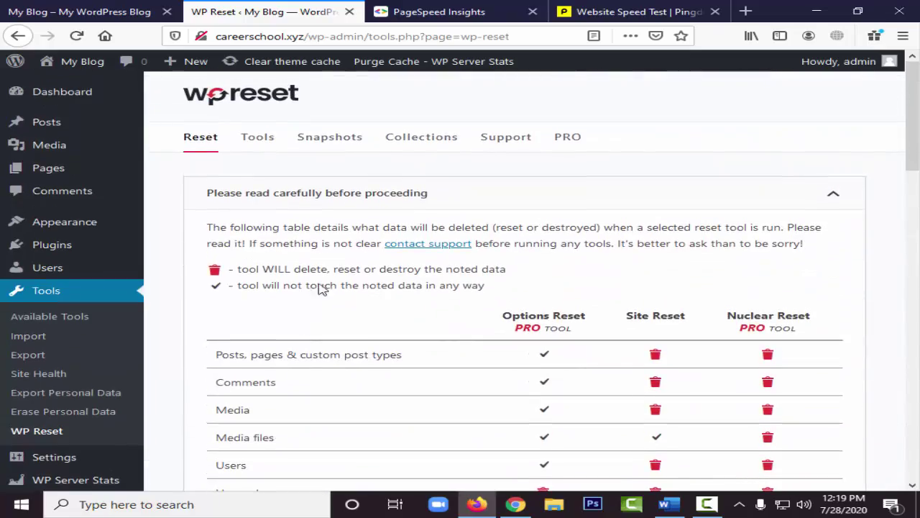
- Create a WP Reset database snapshot named "demo" and close the completion message
click(342, 143)
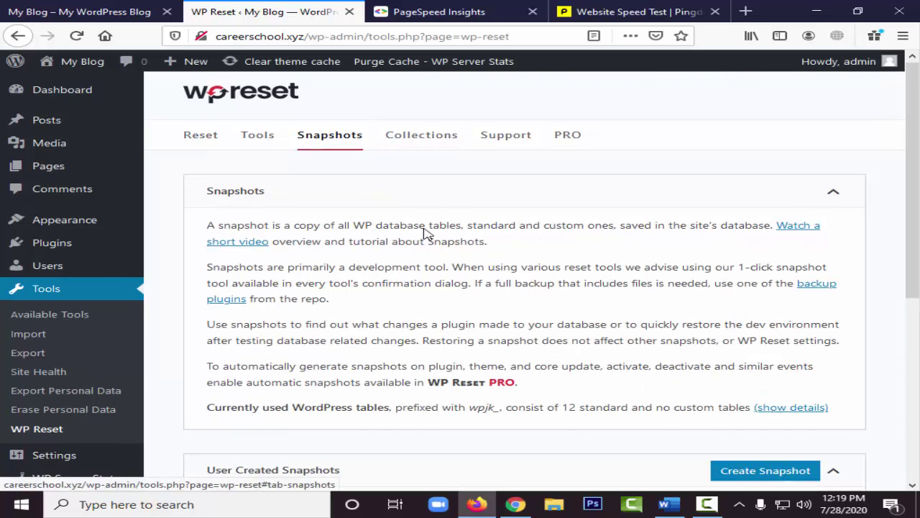
scroll(424, 230, down, 5)
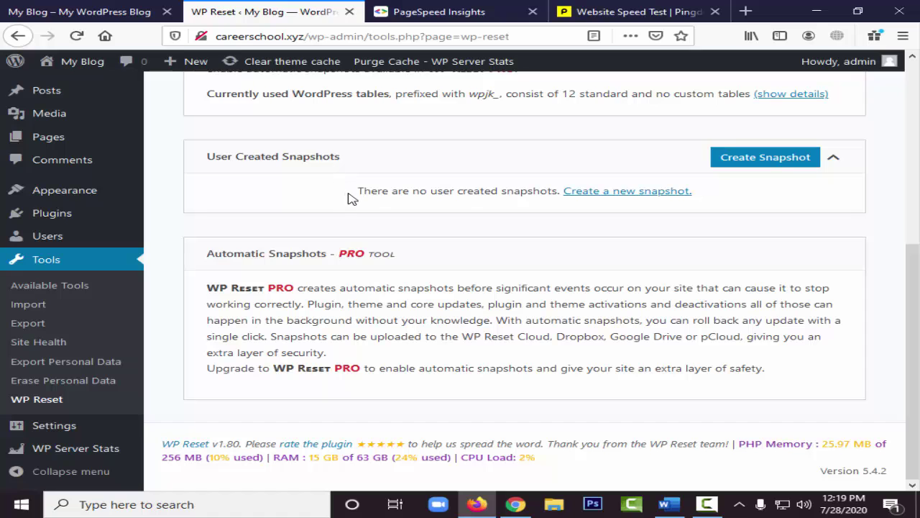
click(755, 163)
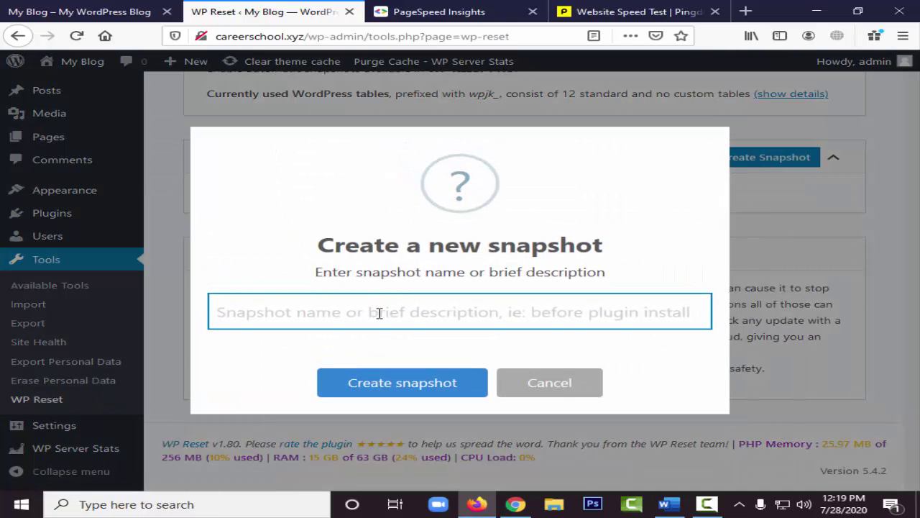
text(demo)
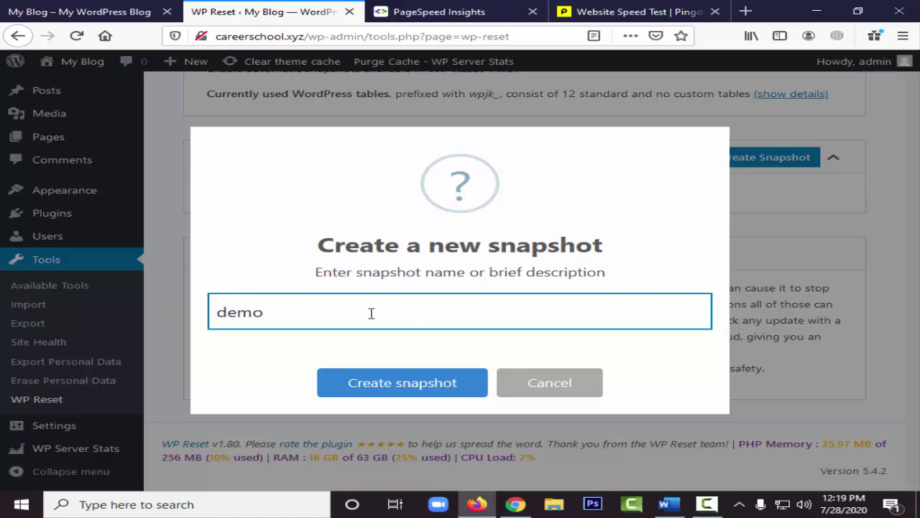
click(419, 391)
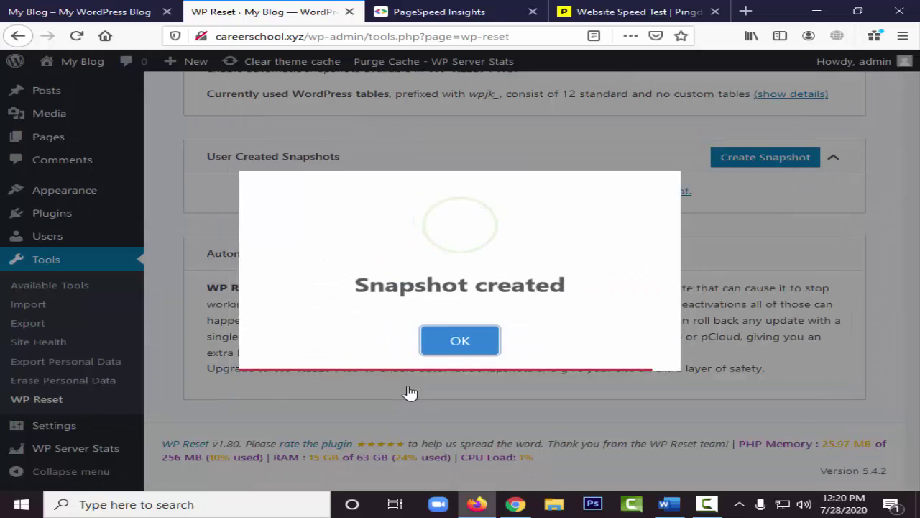
click(460, 344)
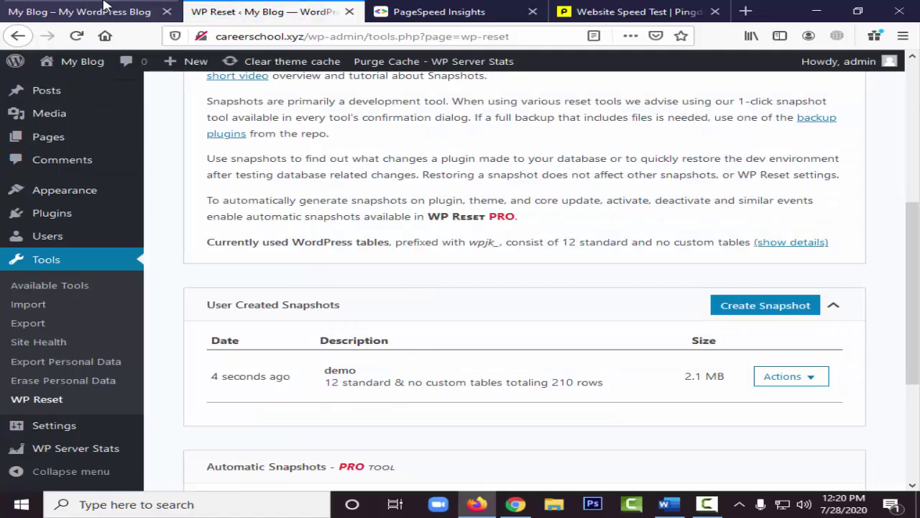
- Reload the blog's front page and compare it with the WP Reset snapshots page
click(104, 12)
click(77, 36)
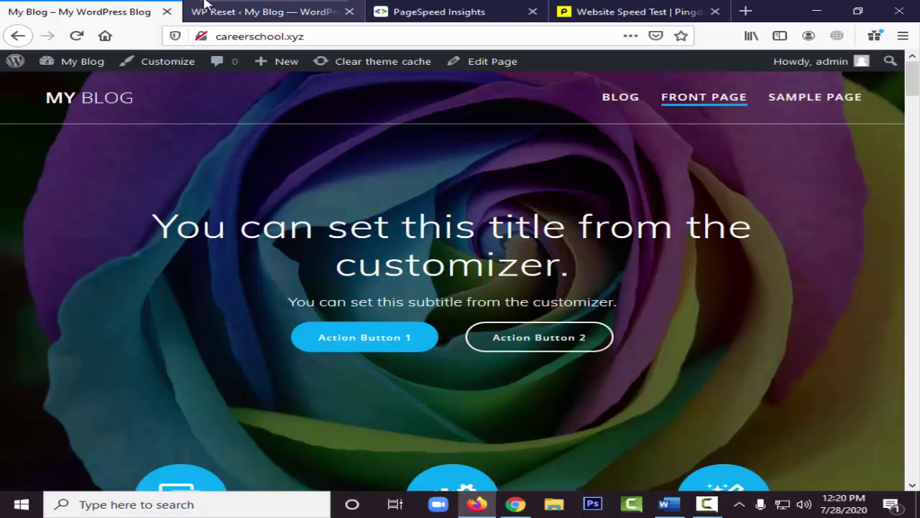
click(244, 7)
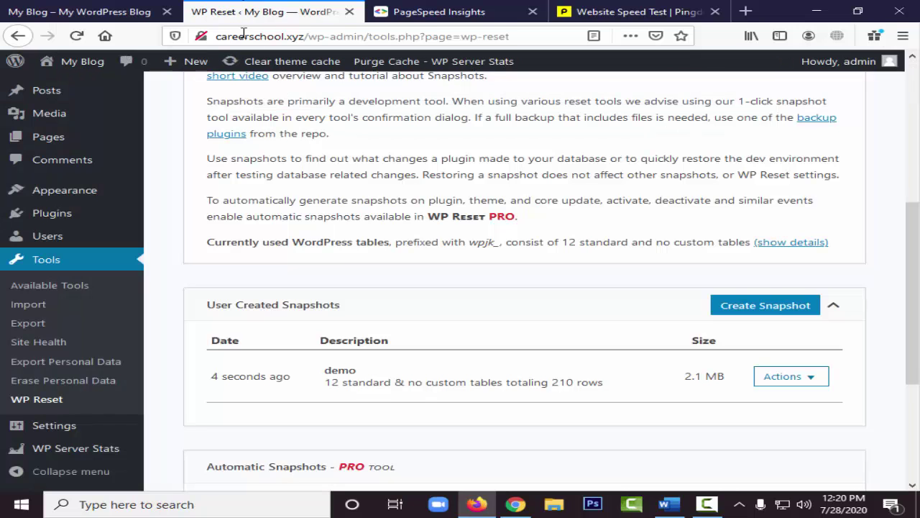
click(77, 13)
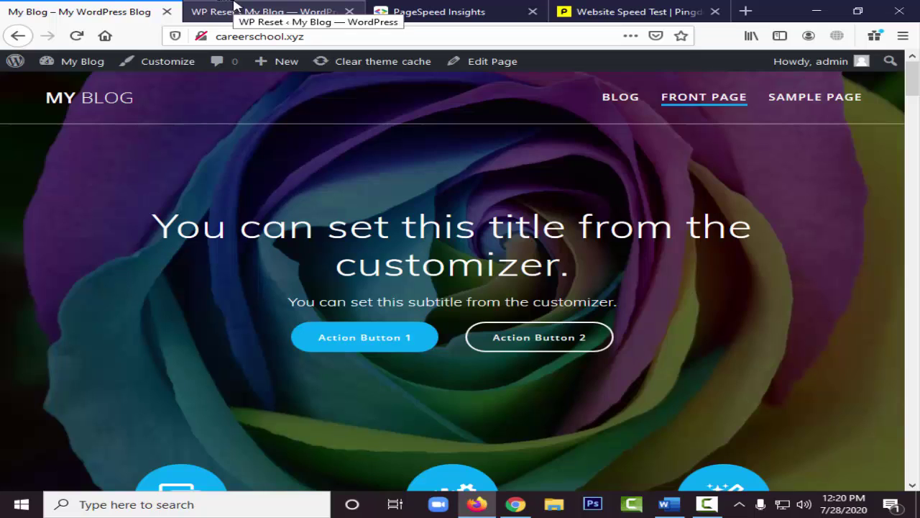
click(233, 8)
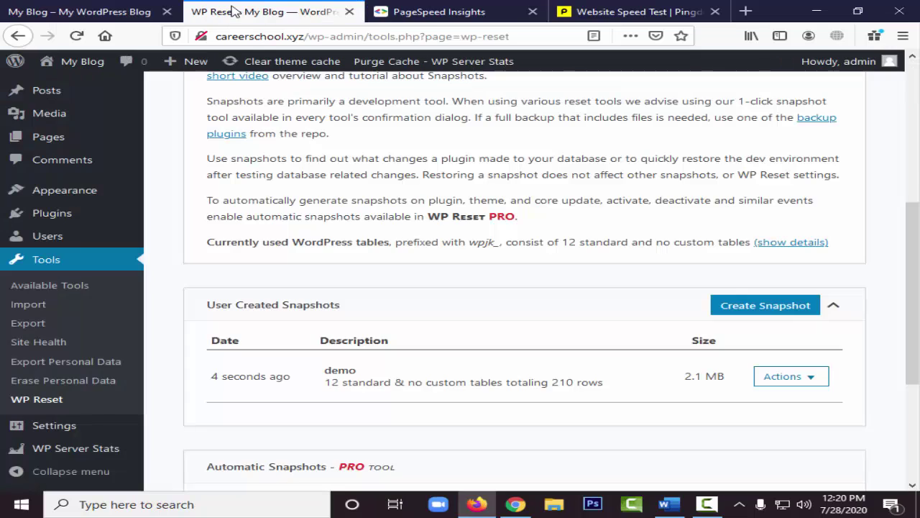
- Run WP Reset's Site Reset, entering "reset" as the confirmation text and approving the WordPress reset
click(44, 409)
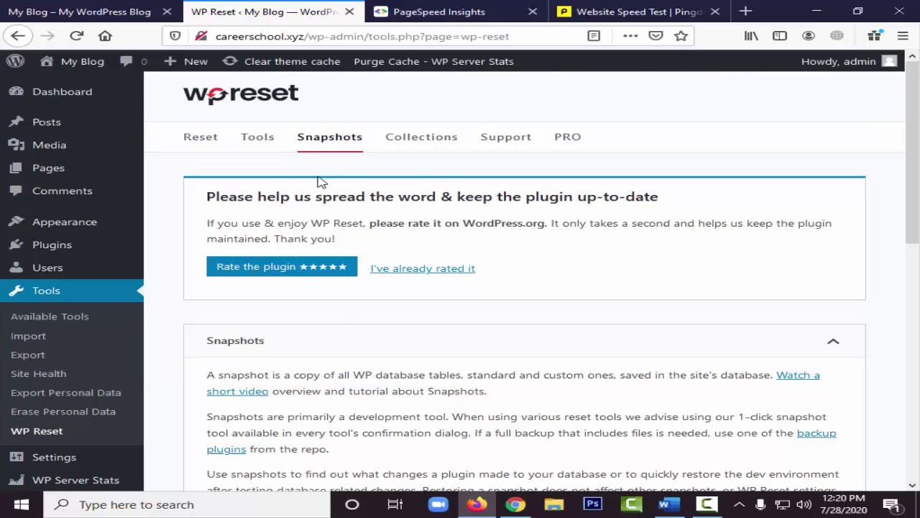
click(205, 147)
scroll(416, 307, down, 3)
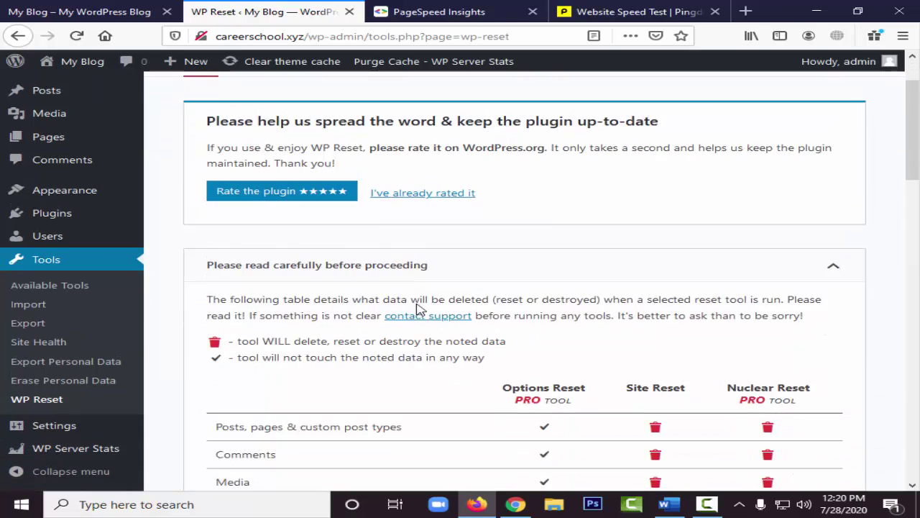
scroll(420, 309, down, 15)
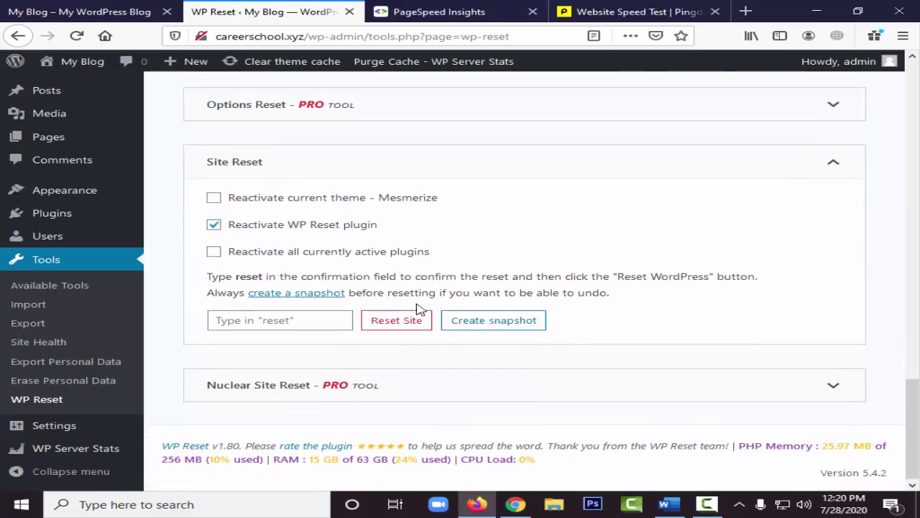
scroll(420, 309, down, 3)
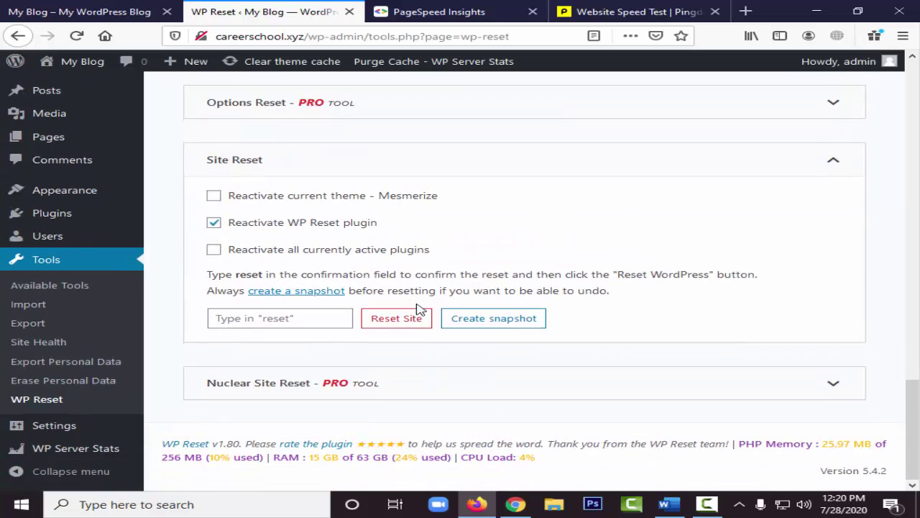
click(283, 320)
text(reset)
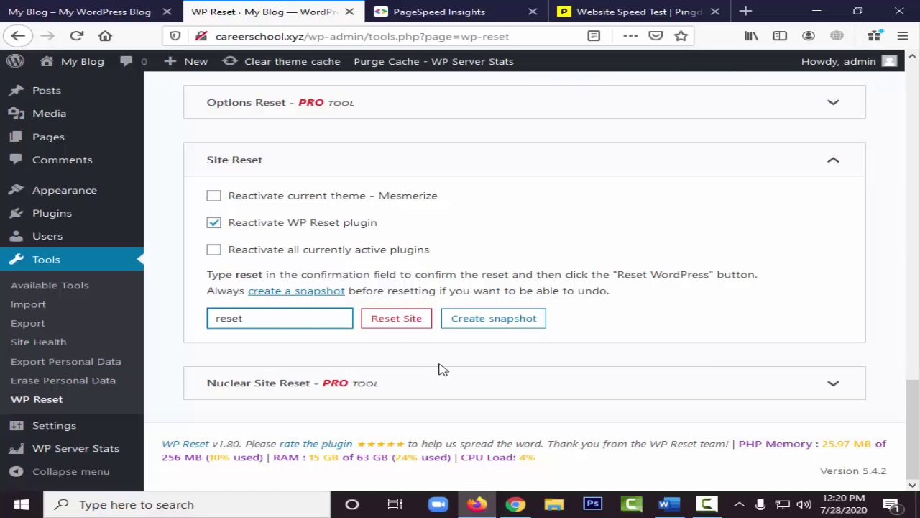
click(402, 325)
click(411, 381)
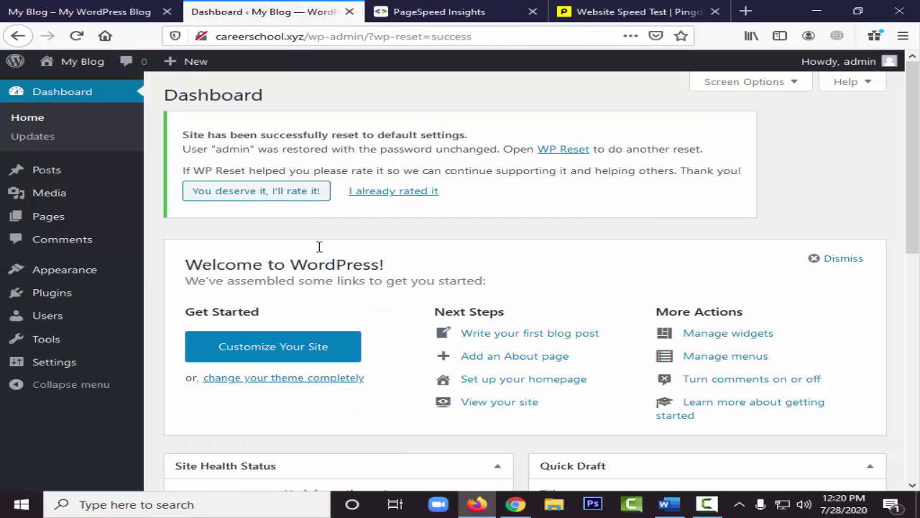
- Reload the blog's front page and examine its theme and content after the site reset
click(115, 10)
click(77, 37)
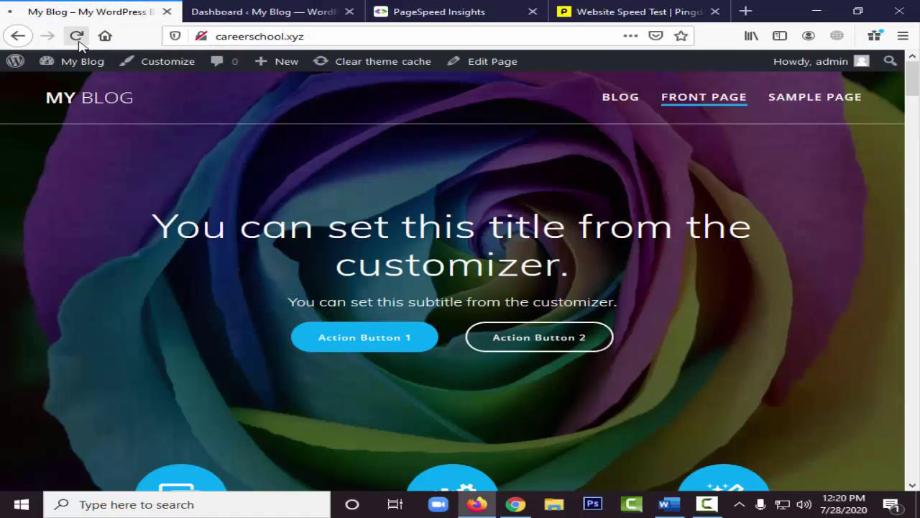
scroll(424, 214, down, 2)
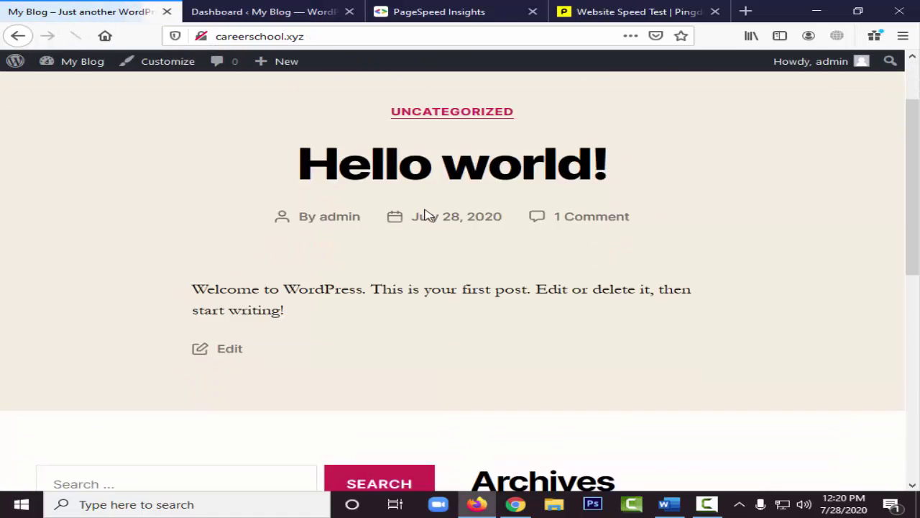
scroll(424, 214, down, 6)
scroll(405, 294, up, 4)
- Open the installed plugins list in the site admin and examine which plugins are present and active
click(266, 9)
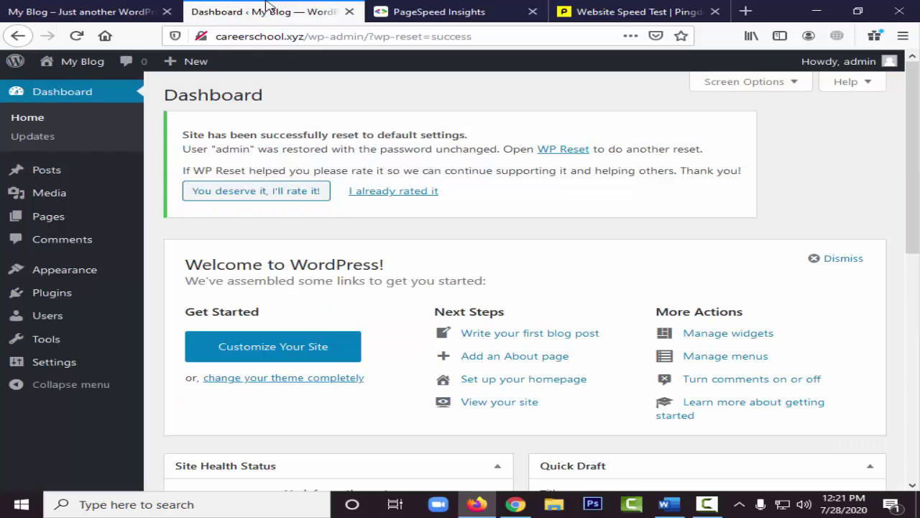
mouse_move(99, 303)
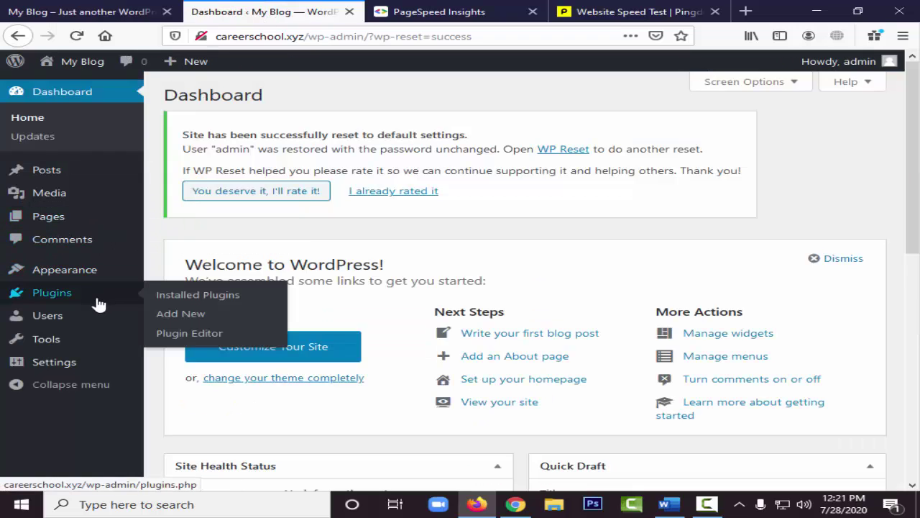
click(160, 294)
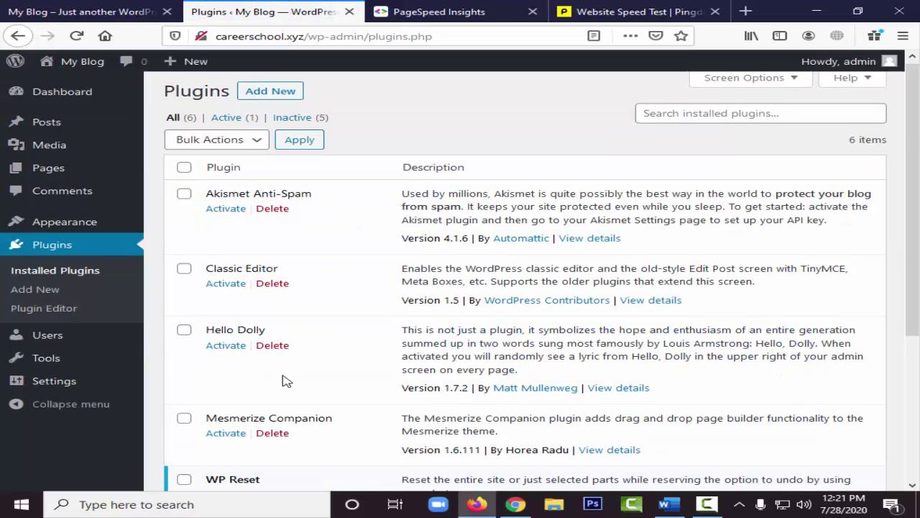
scroll(284, 380, down, 5)
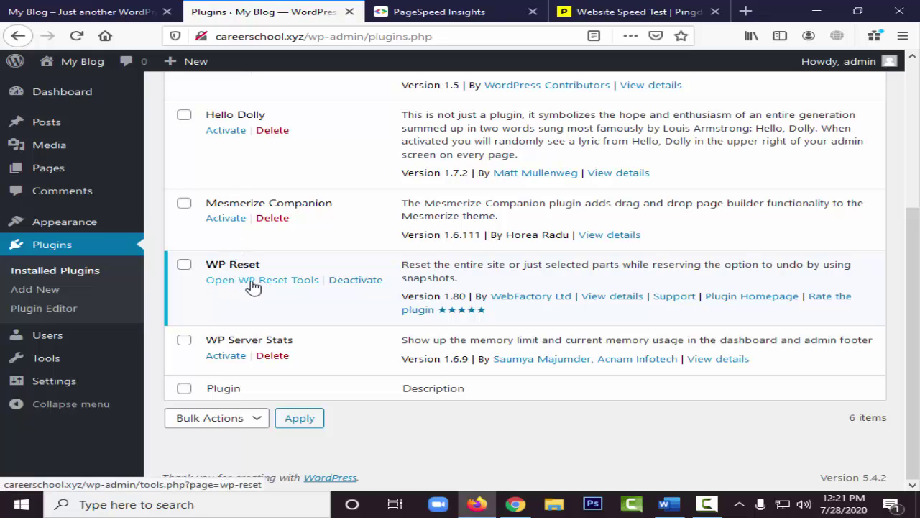
scroll(280, 284, up, 3)
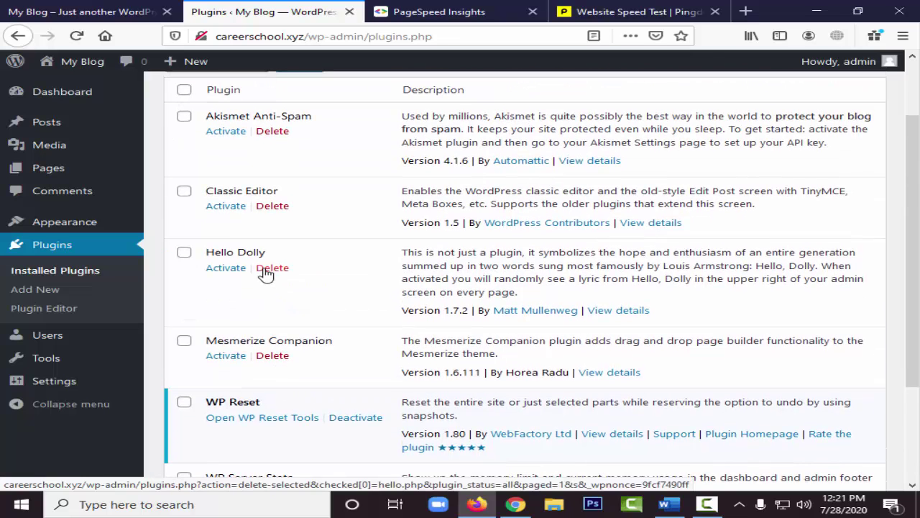
scroll(243, 221, up, 2)
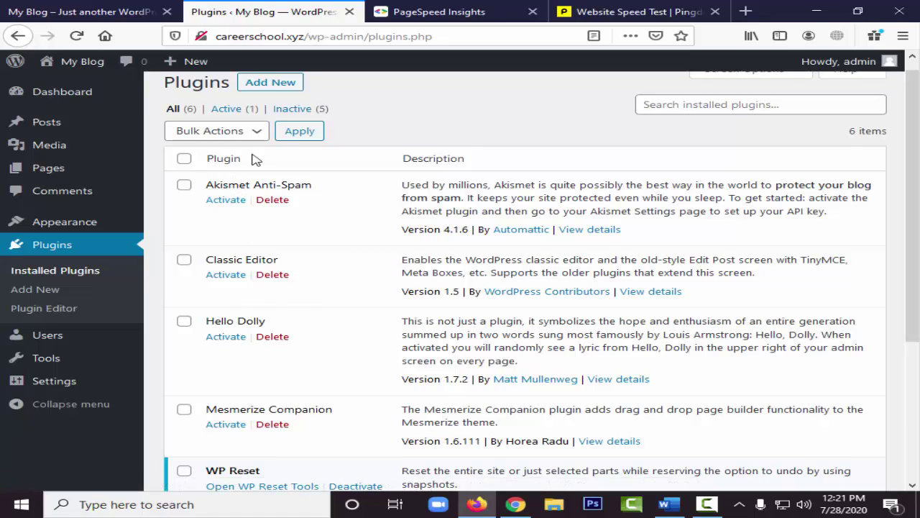
scroll(56, 270, up, 1)
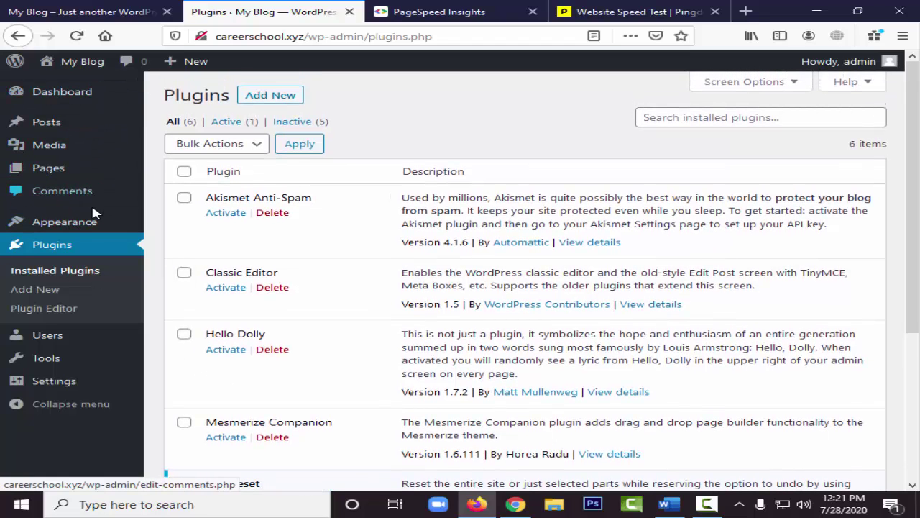
- Open the installed themes page and examine which themes are present and which one is active
mouse_move(63, 227)
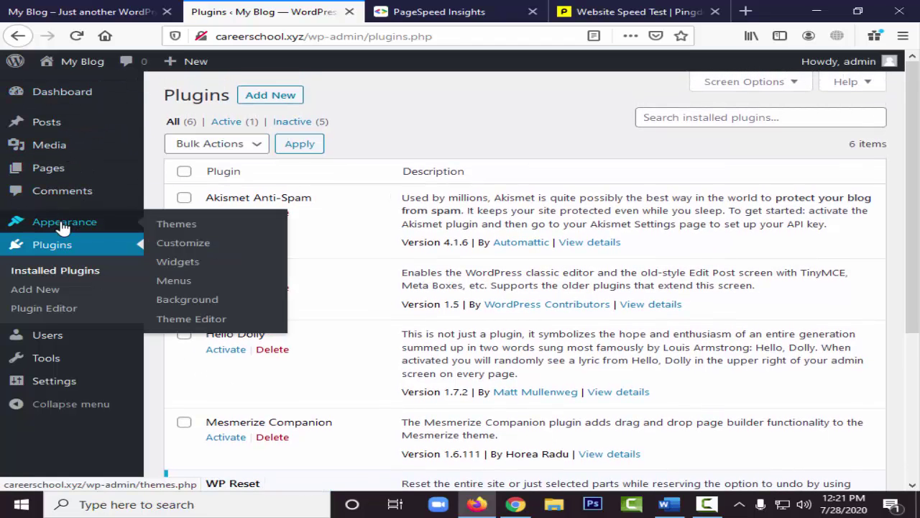
click(176, 225)
mouse_move(680, 203)
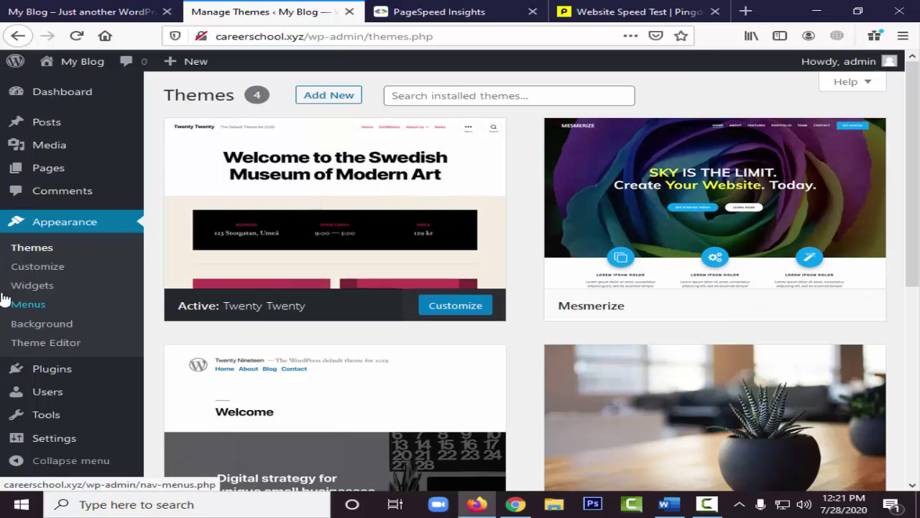
scroll(55, 338, down, 3)
- Restore the user-created "demo" snapshot from WP Reset's snapshots page and confirm the restoration
mouse_move(56, 394)
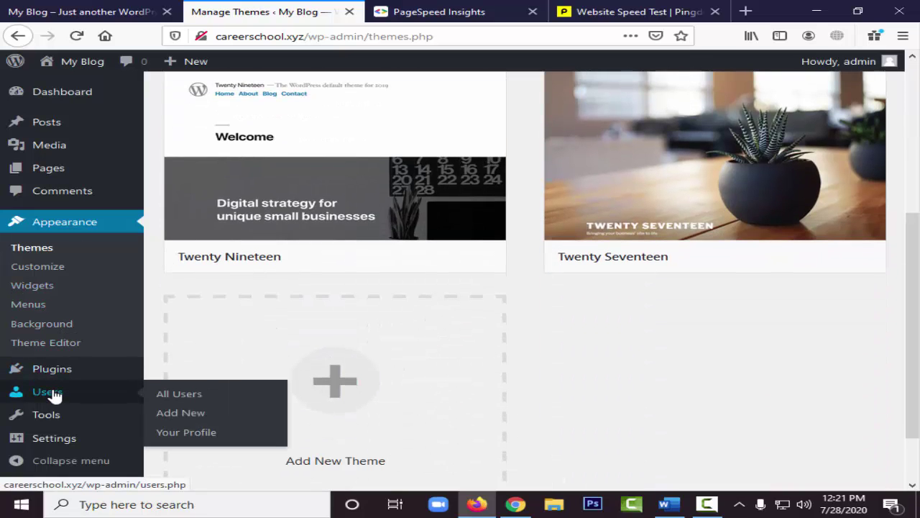
mouse_move(51, 421)
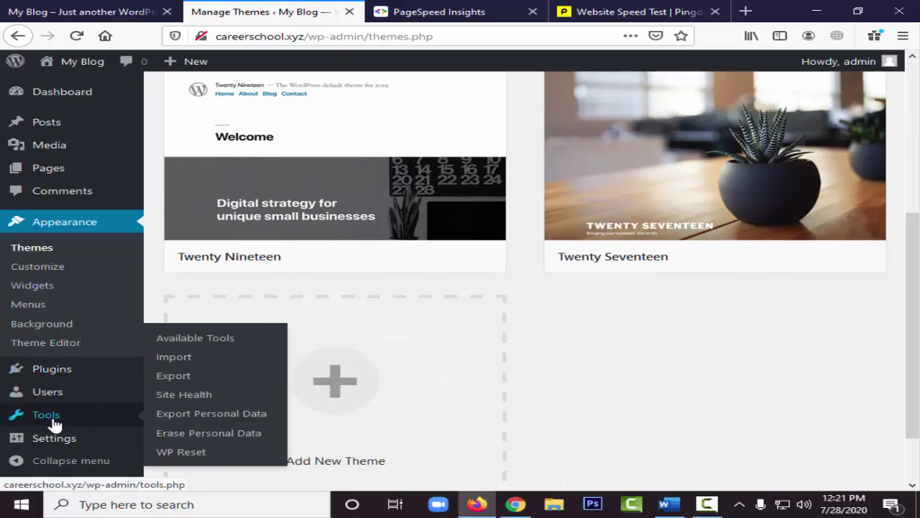
click(179, 452)
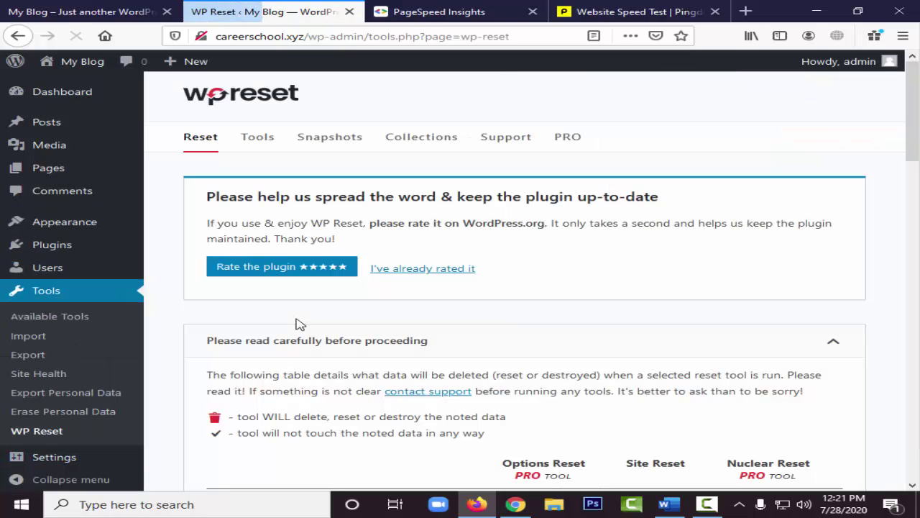
click(330, 138)
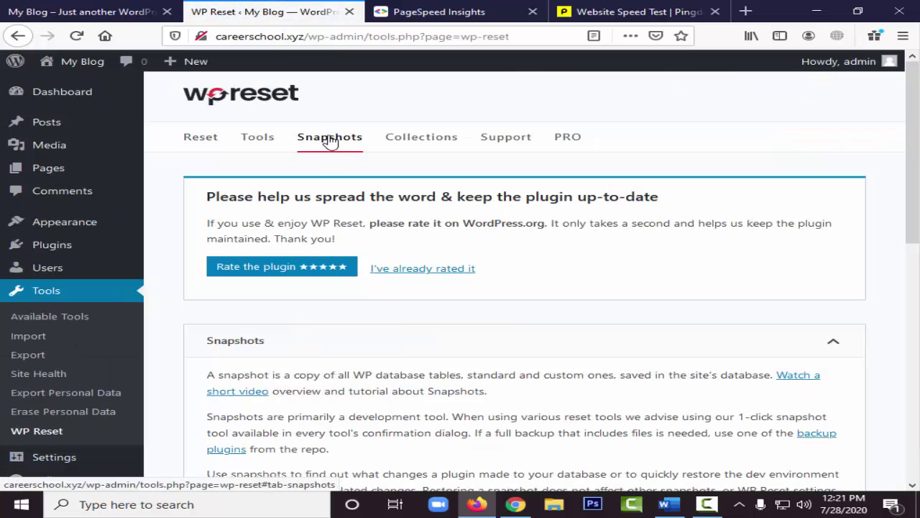
scroll(394, 228, down, 3)
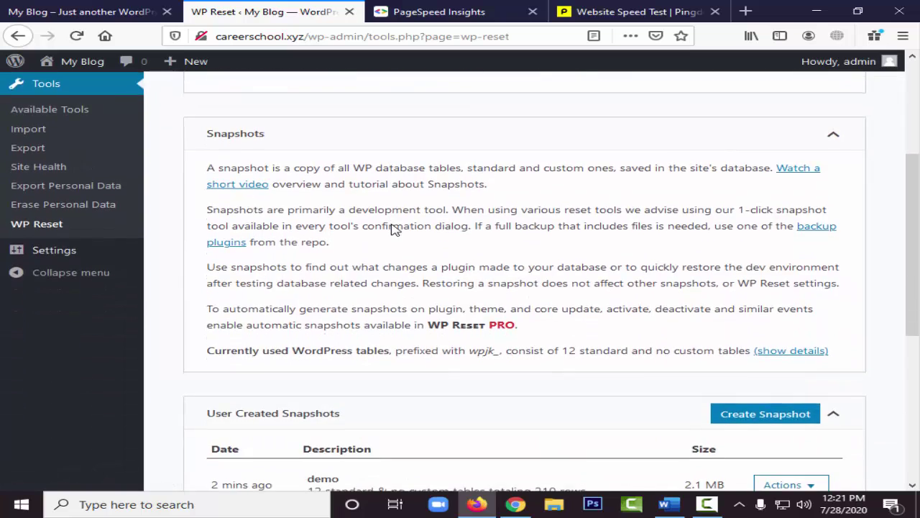
scroll(395, 228, down, 3)
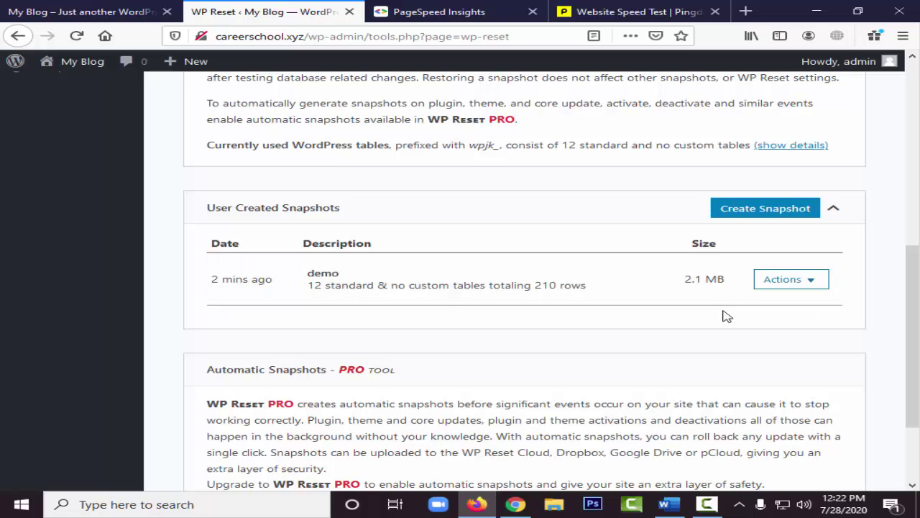
click(803, 282)
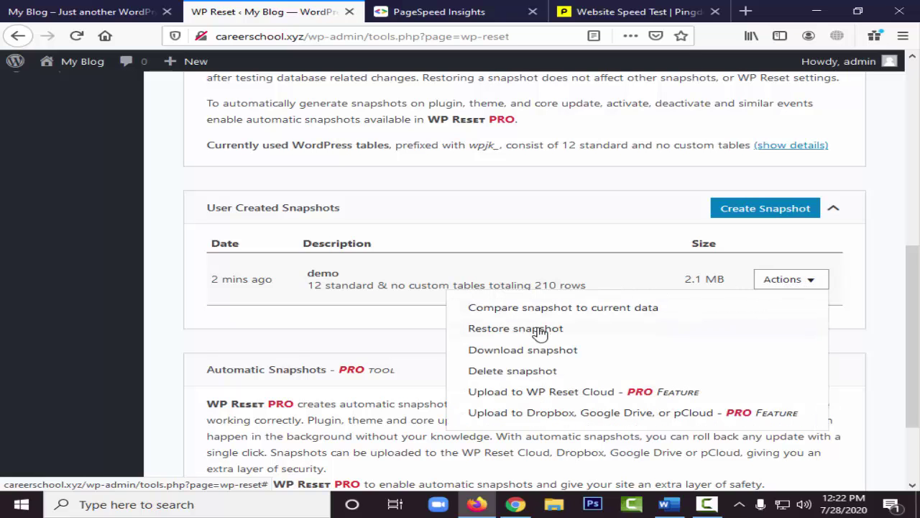
click(572, 336)
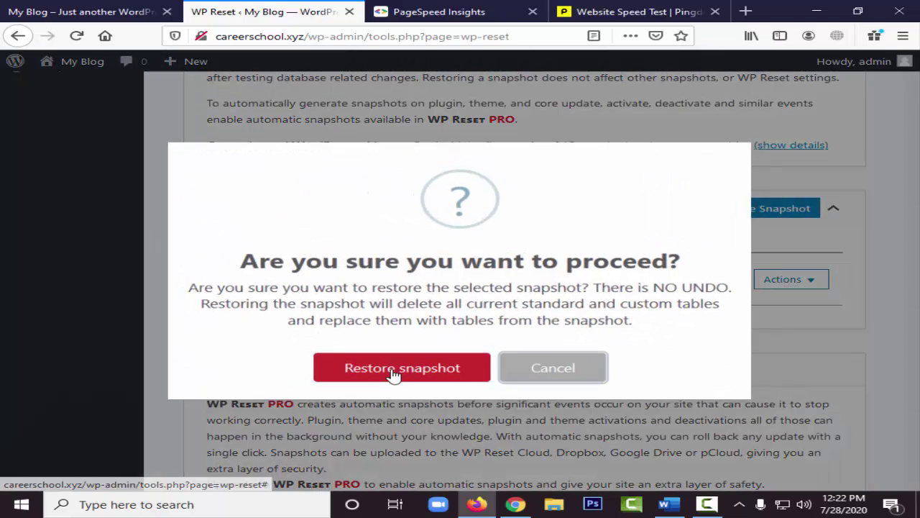
click(402, 370)
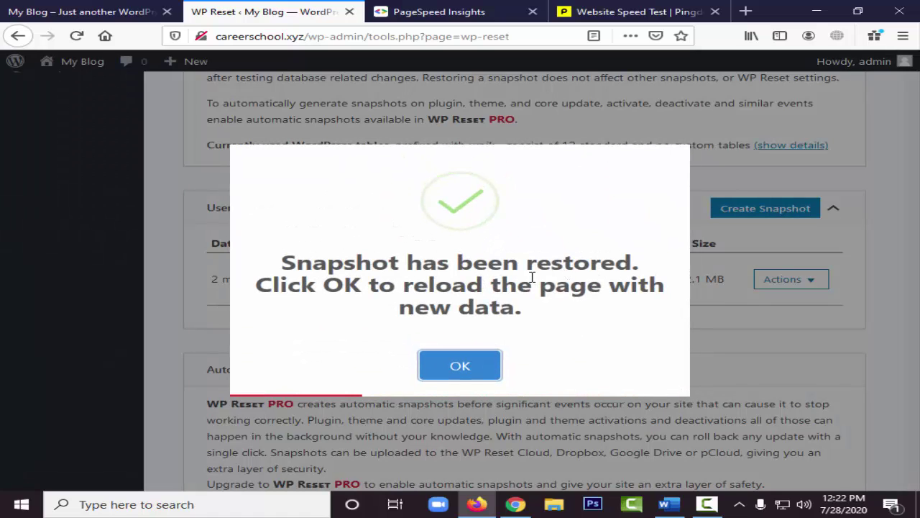
- Close the restore message to reload the page and log back in with the saved administrator username and password
click(451, 366)
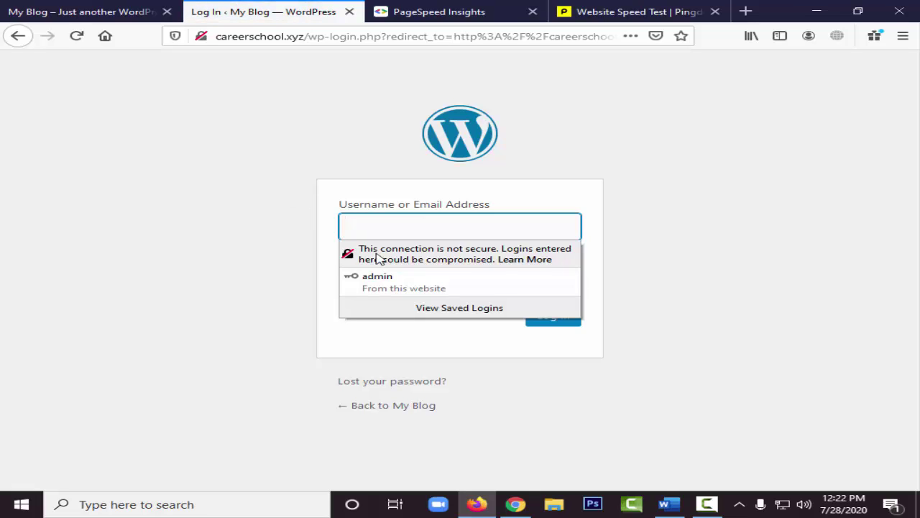
click(404, 284)
click(555, 317)
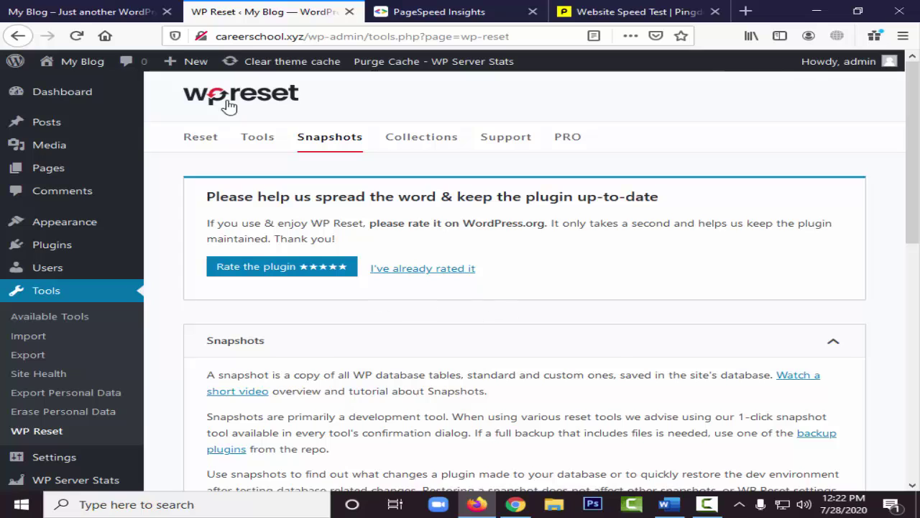
- Reload the blog's front page and check its theme and content after the snapshot restoration
click(123, 10)
key(F5)
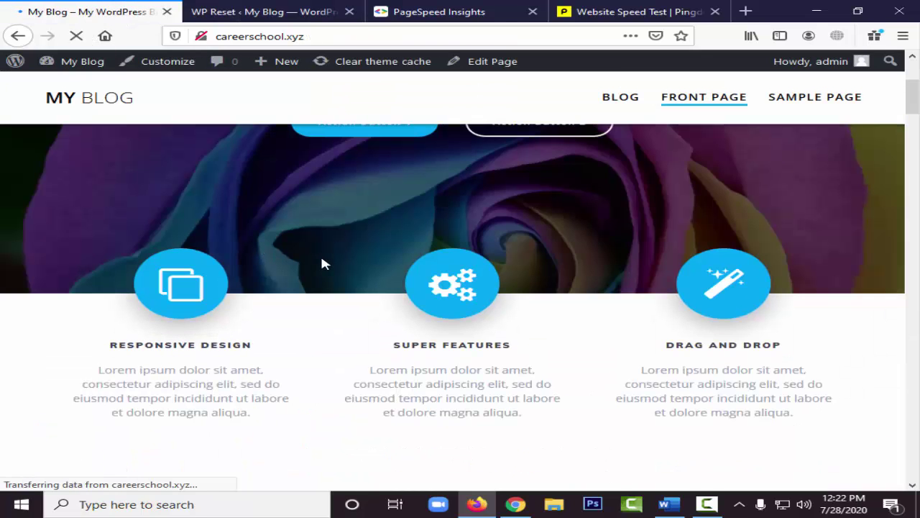
scroll(331, 264, down, 4)
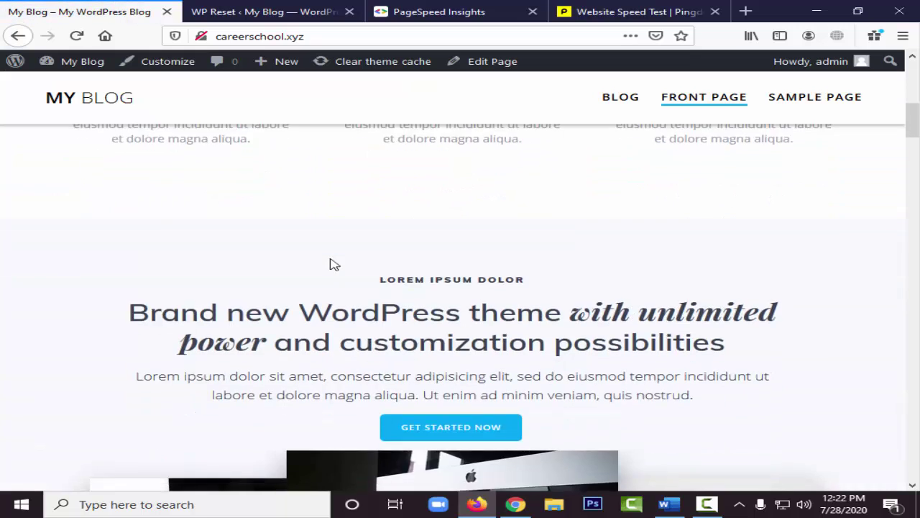
scroll(331, 265, up, 6)
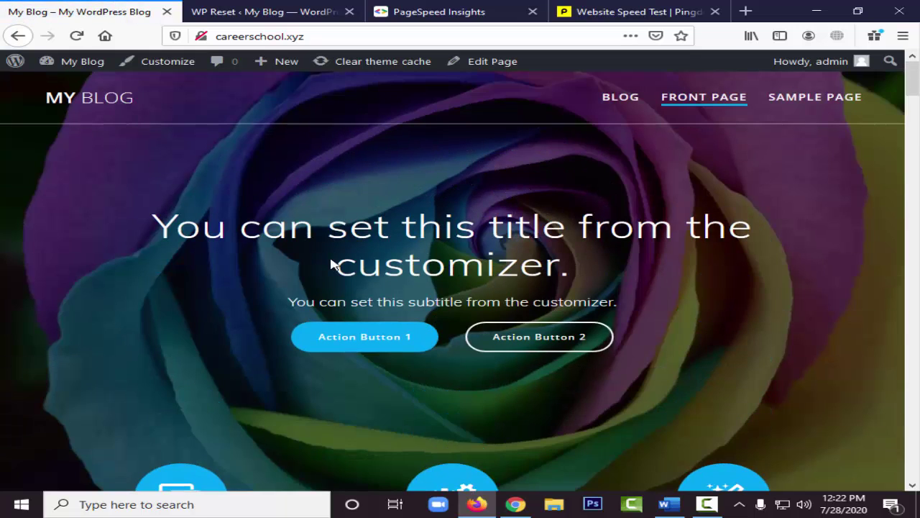